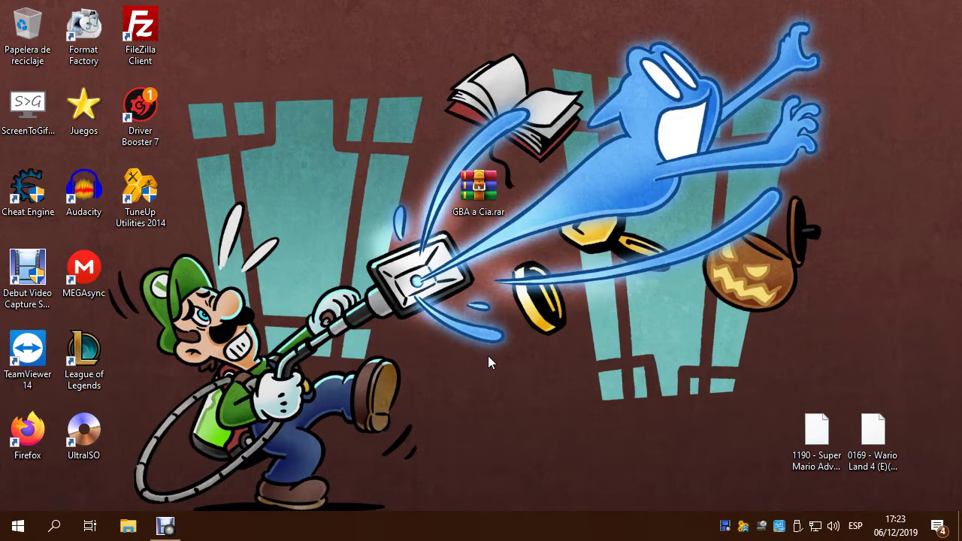
Step: Extract the GBA a Cia folder from GBA a Cia.rar to the desktop and close the archive
click(469, 214)
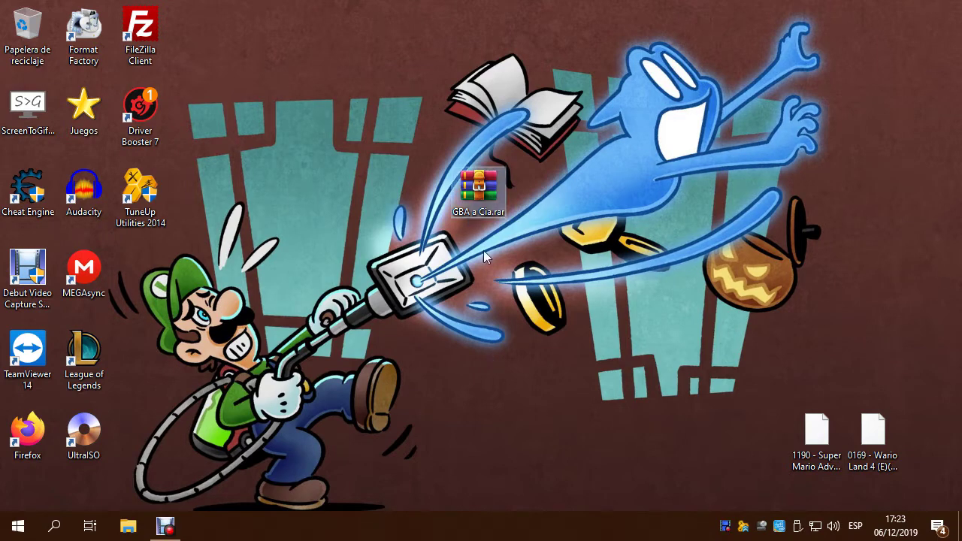
double_click(485, 208)
drag(451, 64, 722, 64)
drag(595, 200, 356, 242)
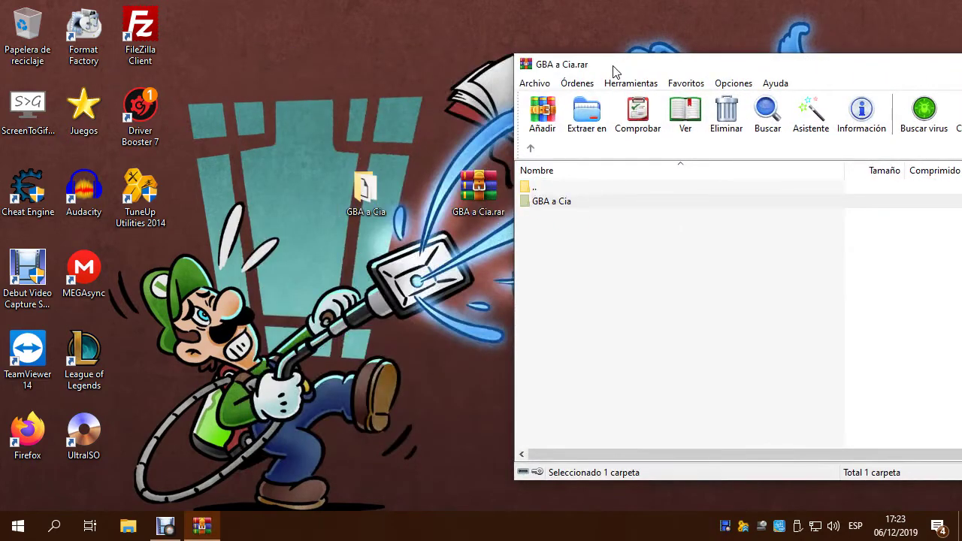
drag(616, 68, 344, 62)
click(836, 61)
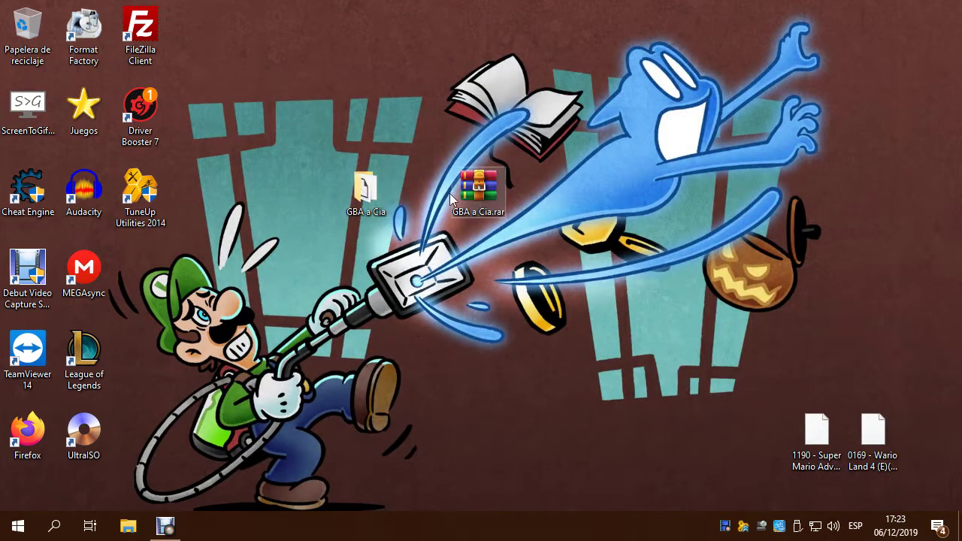
Step: Launch Ultimate GBA VC Injector for 3DS.exe from the extracted GBA a Cia folder and close the folder window
drag(390, 281, 450, 319)
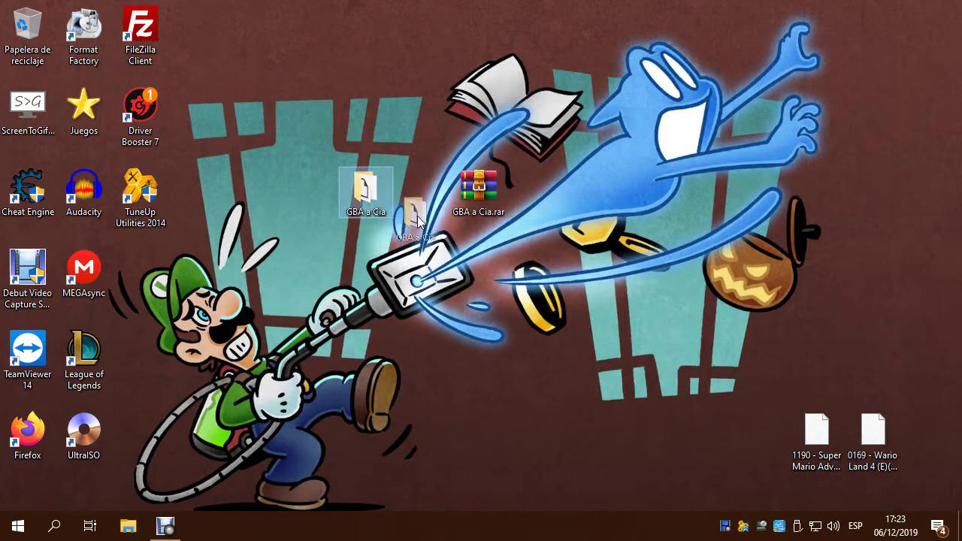
drag(405, 210, 474, 275)
double_click(473, 275)
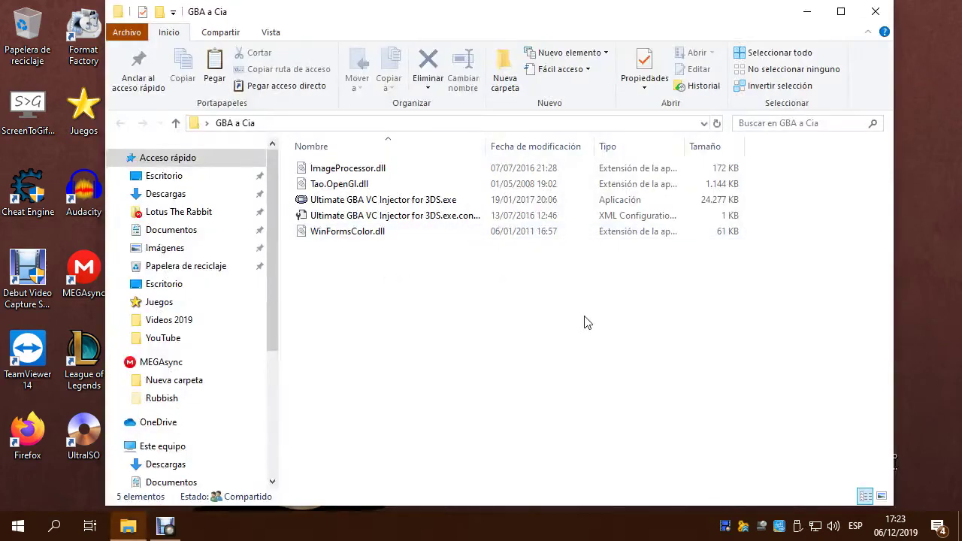
double_click(541, 199)
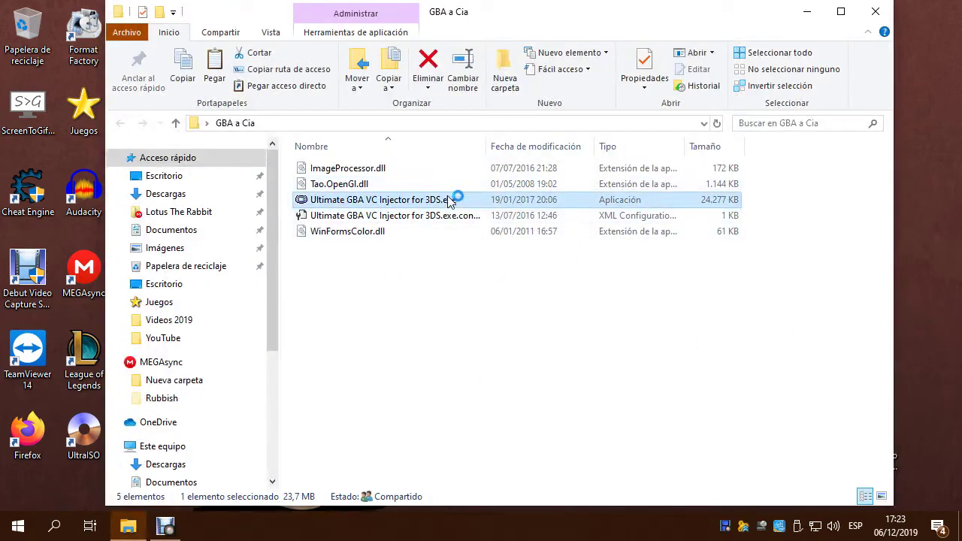
click(875, 12)
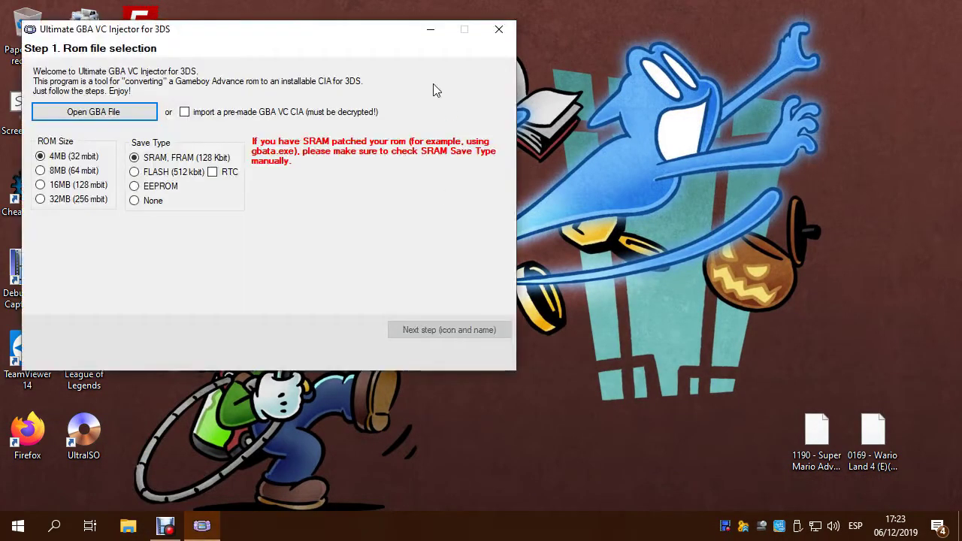
drag(326, 30, 577, 90)
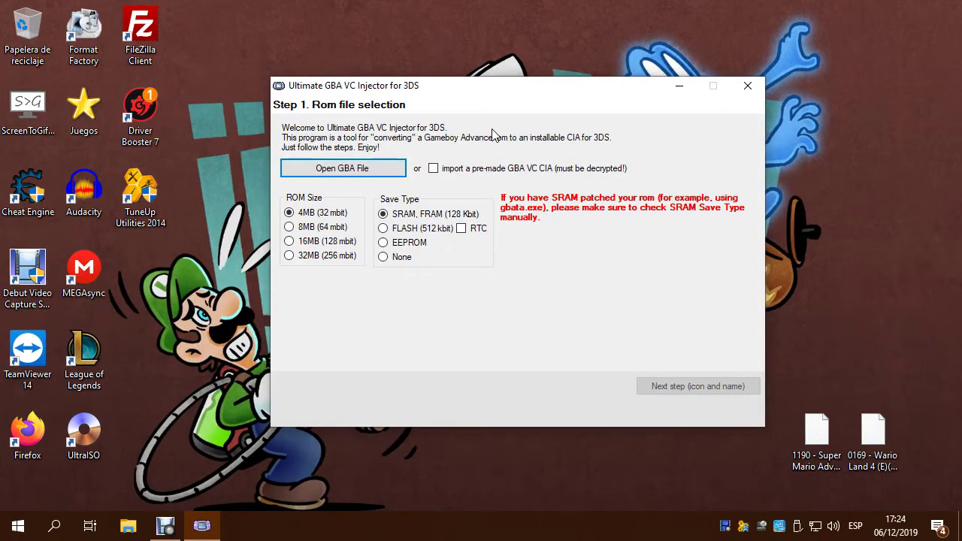
Step: Load the ROM file 1190 - Super Mario Advance 4 - Super Mario Bros 3 (E)(Menace).gba from the desktop
click(390, 173)
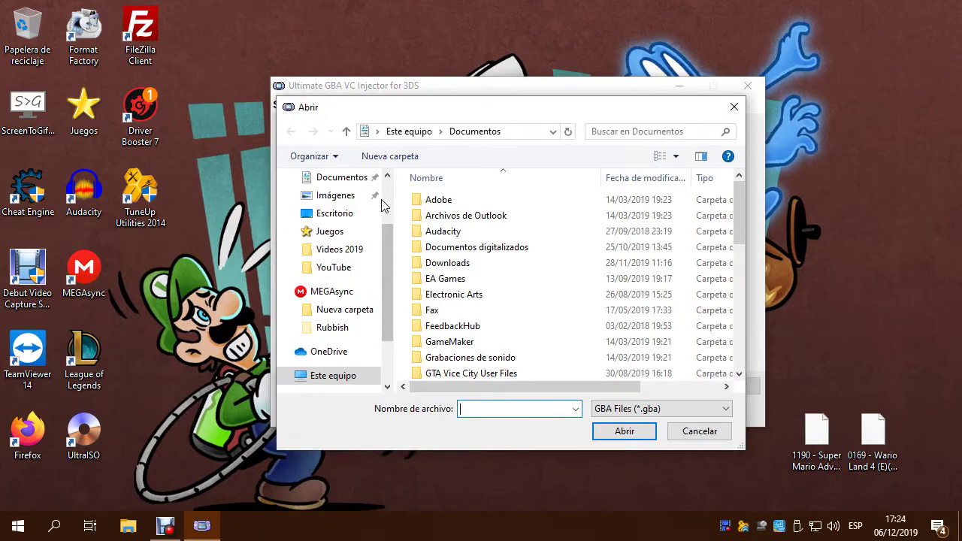
click(346, 238)
scroll(667, 280, down, 3)
click(590, 296)
double_click(545, 291)
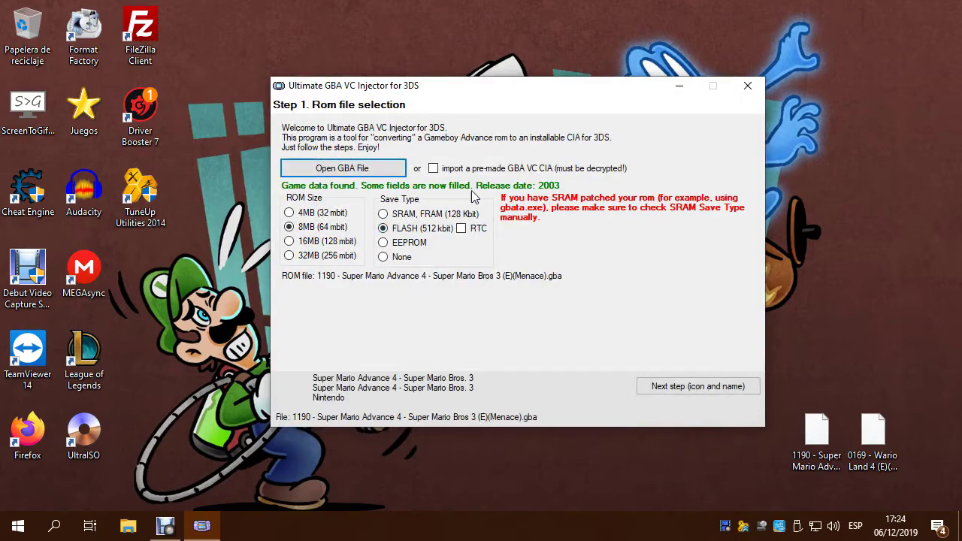
Step: Use the downloaded box art as the game icon and the downloaded title screen as the 3D banner image
click(697, 387)
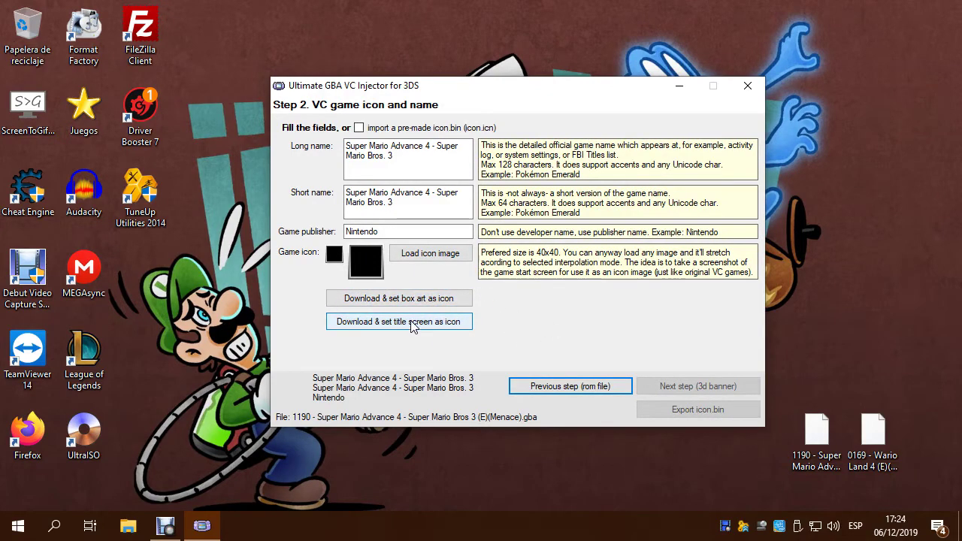
click(359, 301)
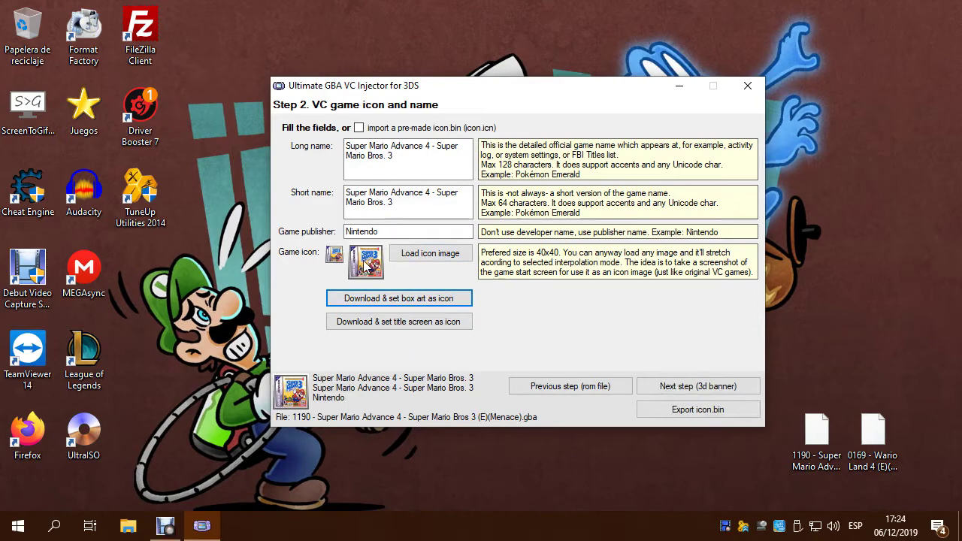
click(685, 385)
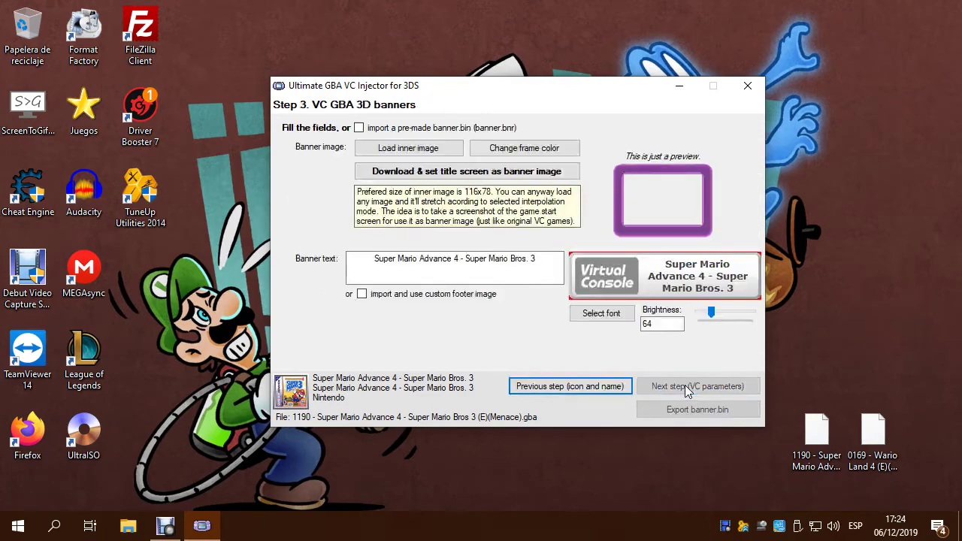
click(478, 174)
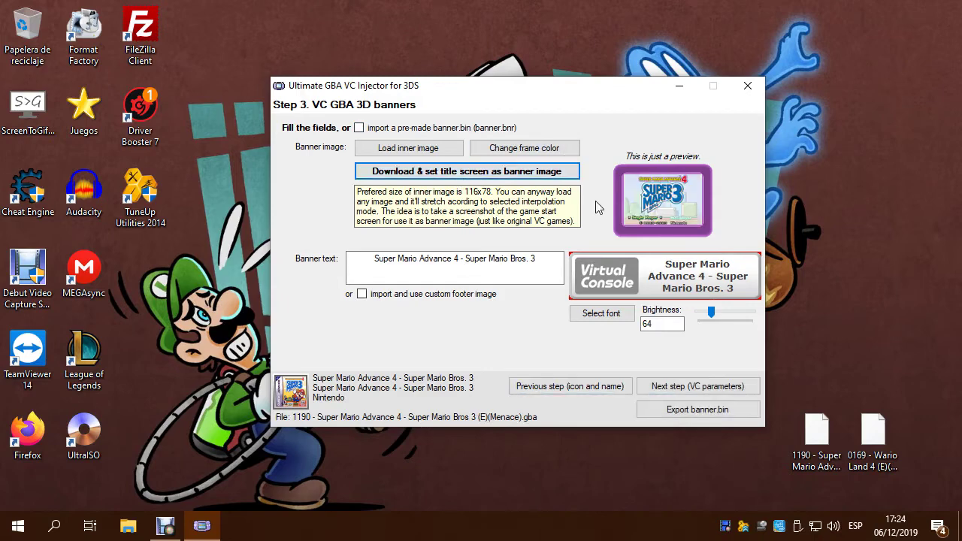
Step: Finish with the default VC parameters and save 1190 - Super Mario Advance 4 - Super Mario Bros 3 (E)(Menace).cia to the desktop
click(690, 391)
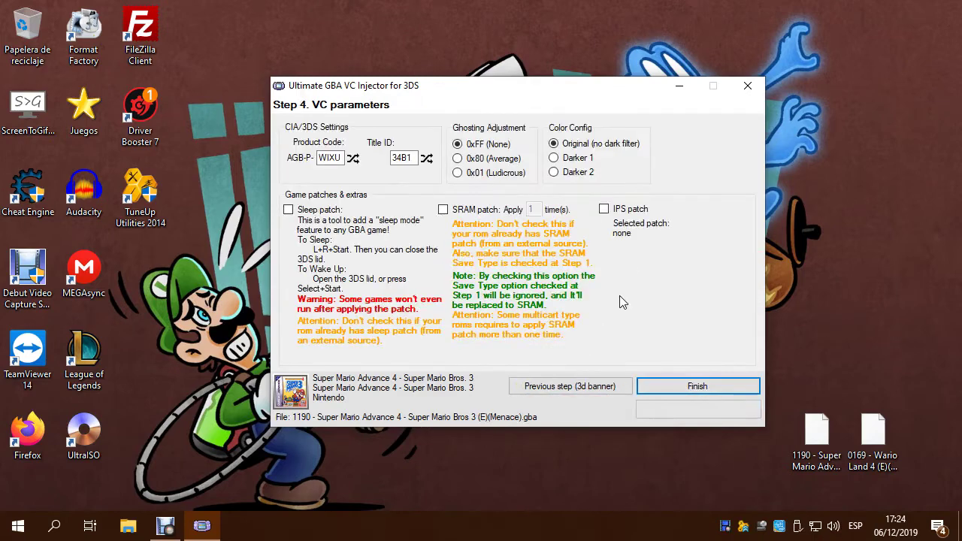
click(727, 391)
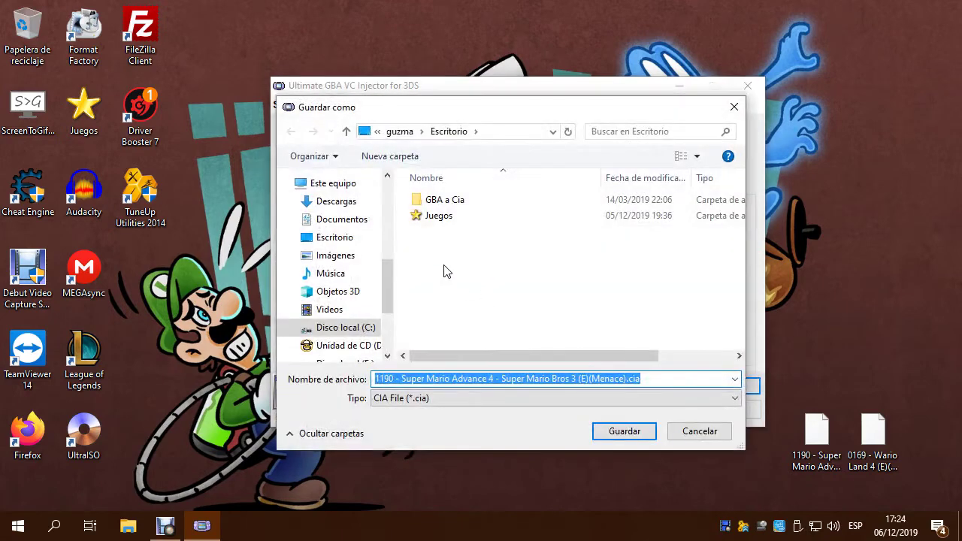
click(639, 435)
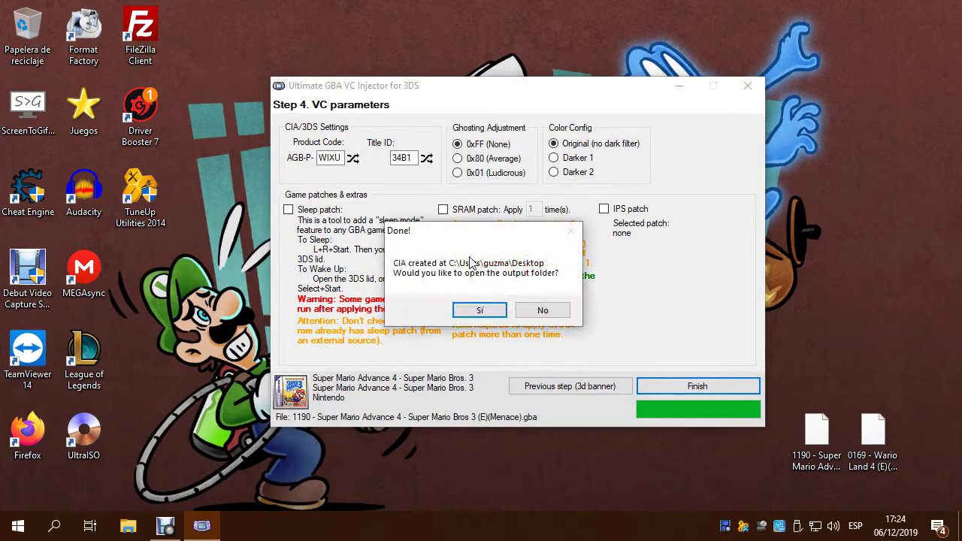
drag(449, 234, 501, 220)
click(593, 295)
click(137, 316)
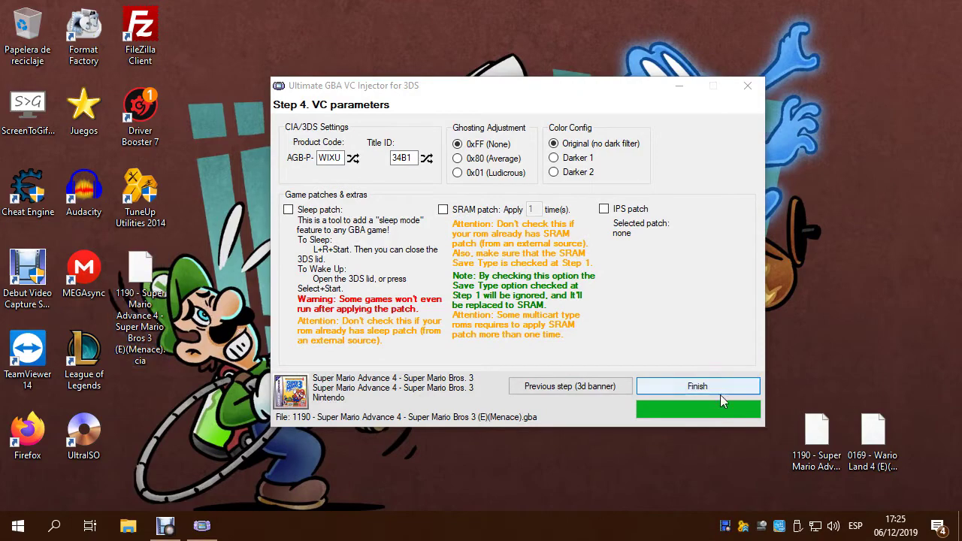
Step: Return to the ROM file selection and load 0169 - Wario Land 4 (E)(Mode7).gba with the 8MB (64 mbit) ROM size
double_click(587, 390)
click(587, 390)
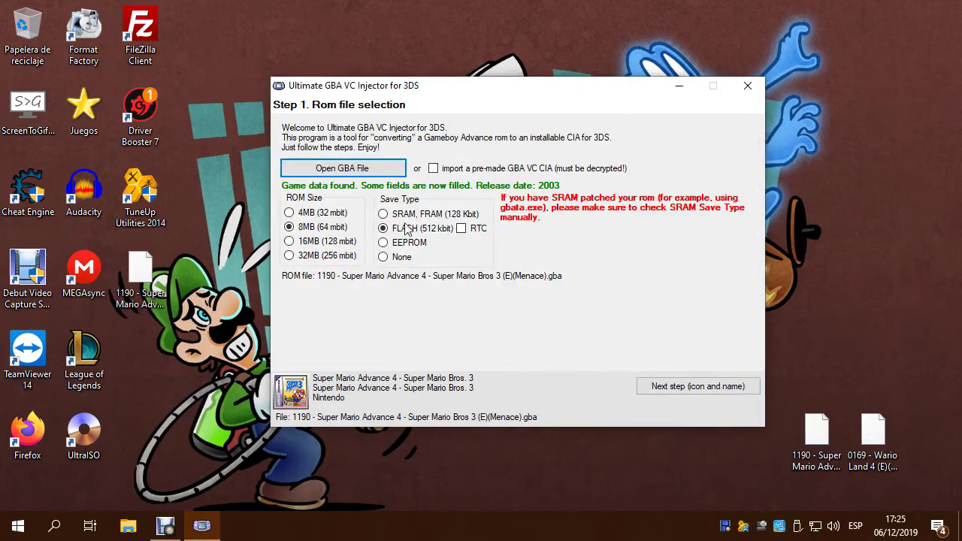
click(369, 170)
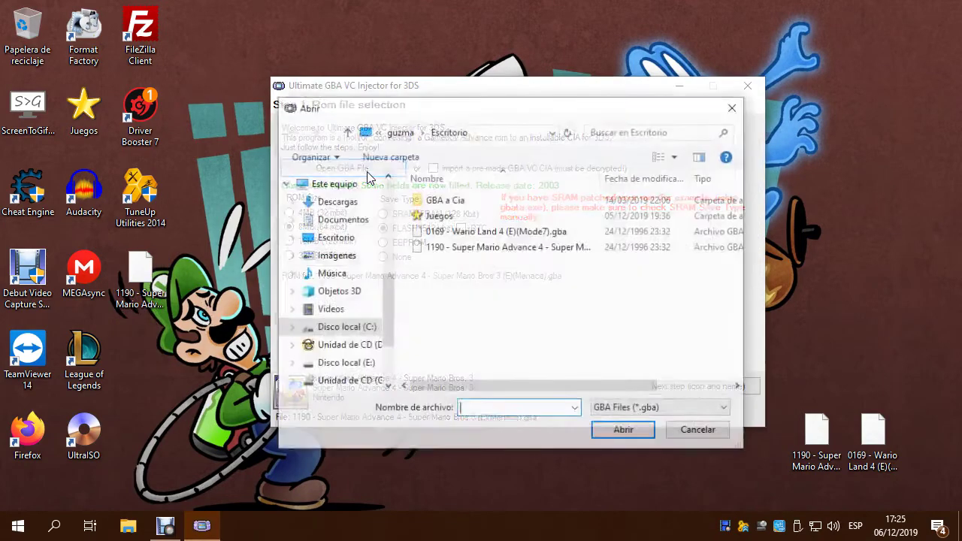
key(Escape)
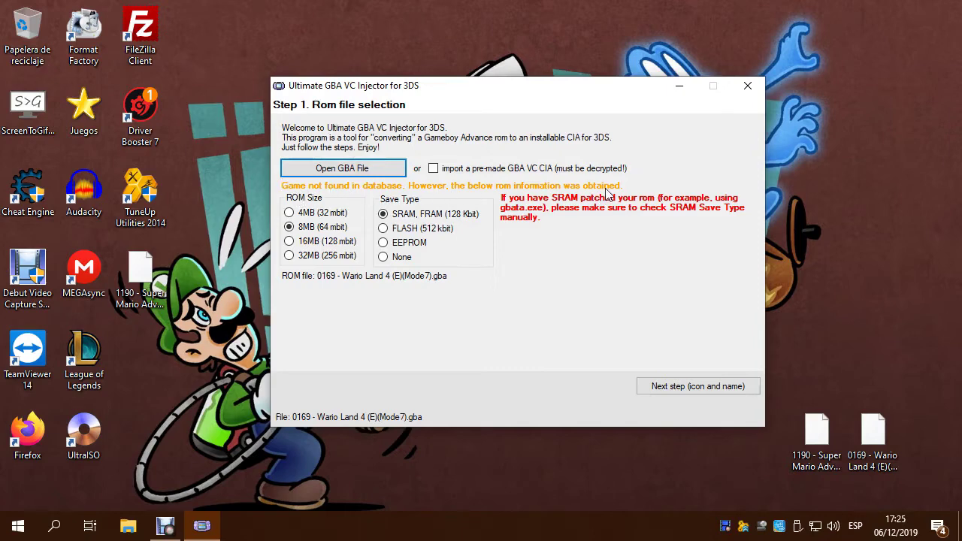
click(340, 229)
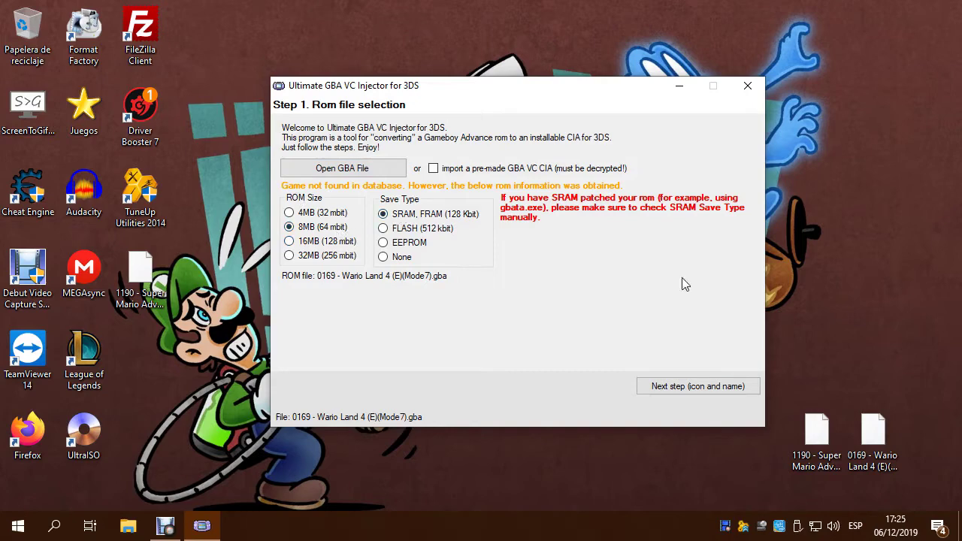
Step: Fill in the long name Wario Land 4, the short name WL4 and the game publisher Nintendo
click(704, 390)
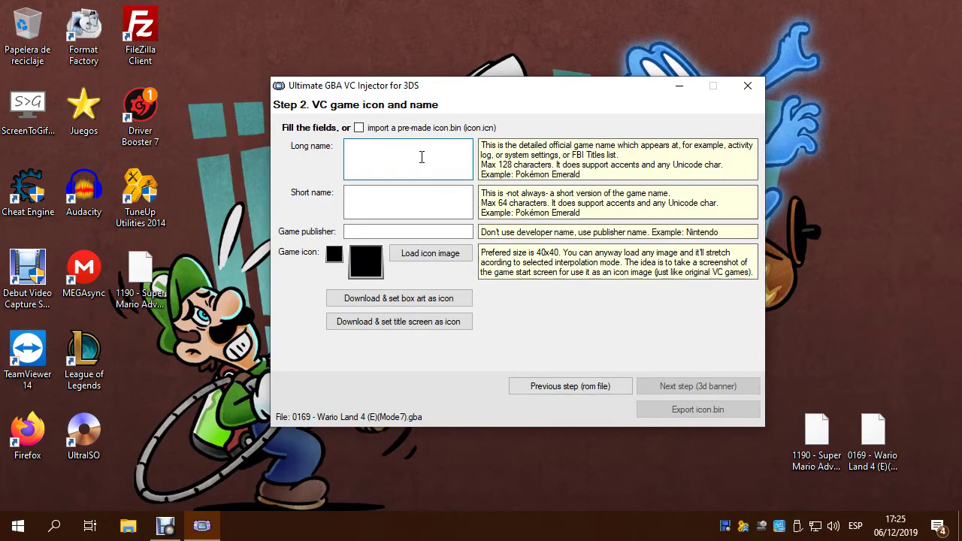
text(Wario Land 4)
click(436, 209)
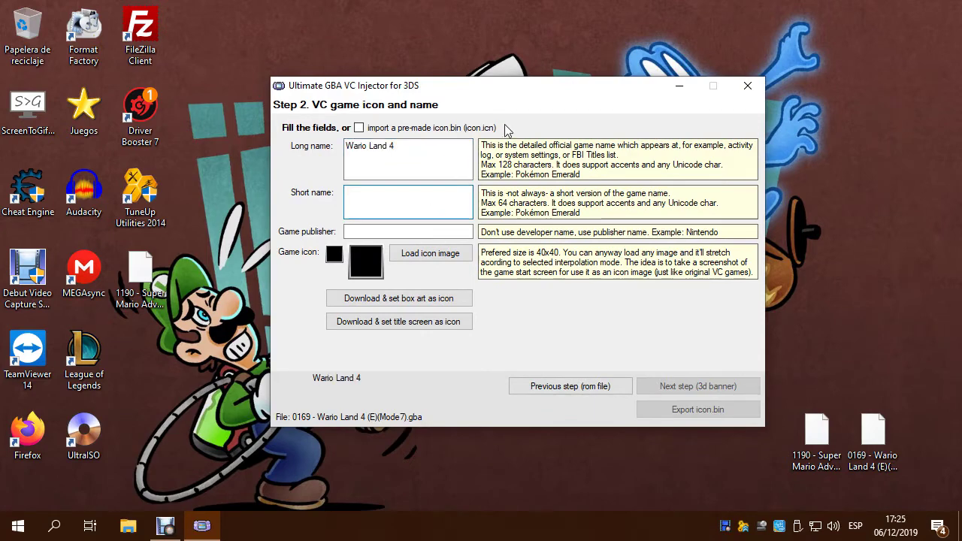
text(WL4)
click(392, 147)
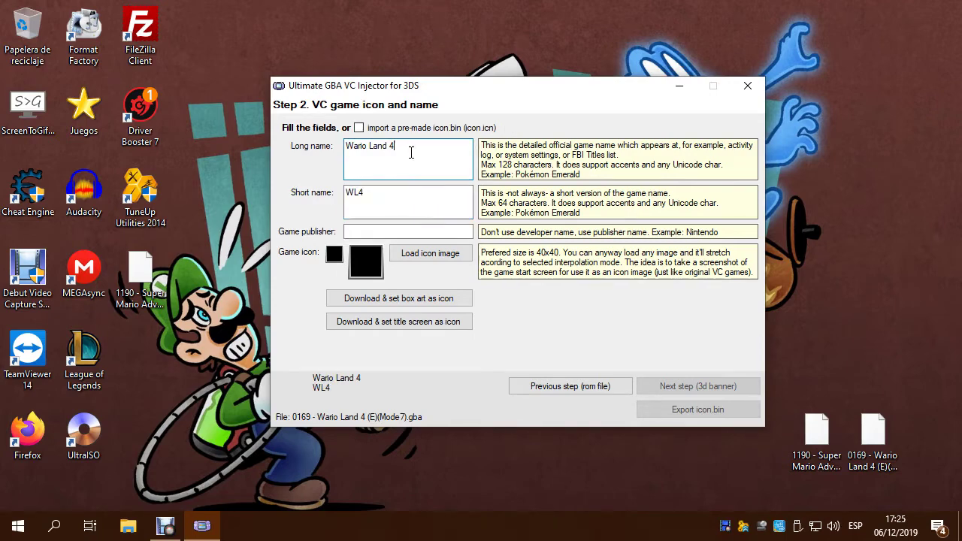
click(387, 230)
text(Nintendo)
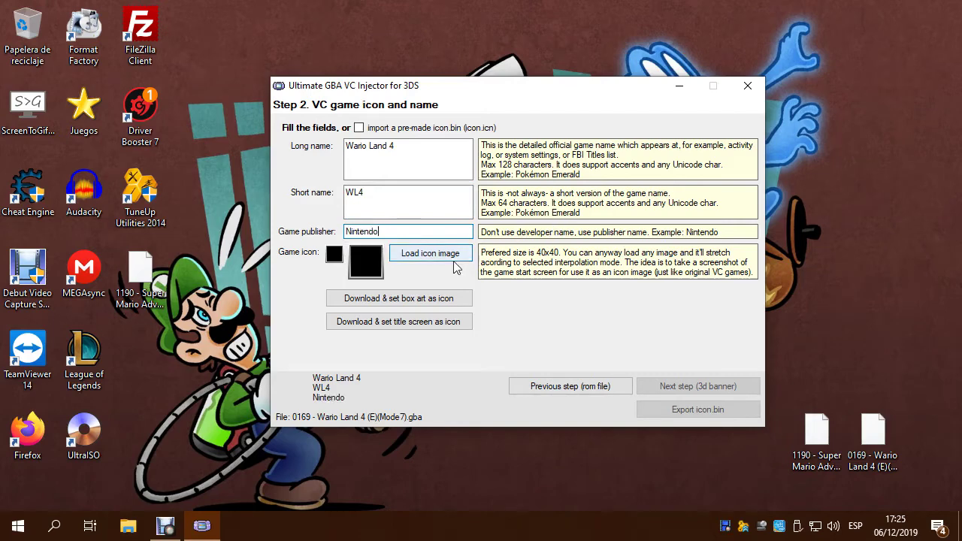
Step: Try to download the box art and the title screen as the Wario Land 4 icon
click(407, 298)
click(502, 305)
click(469, 322)
click(502, 306)
click(466, 299)
click(495, 306)
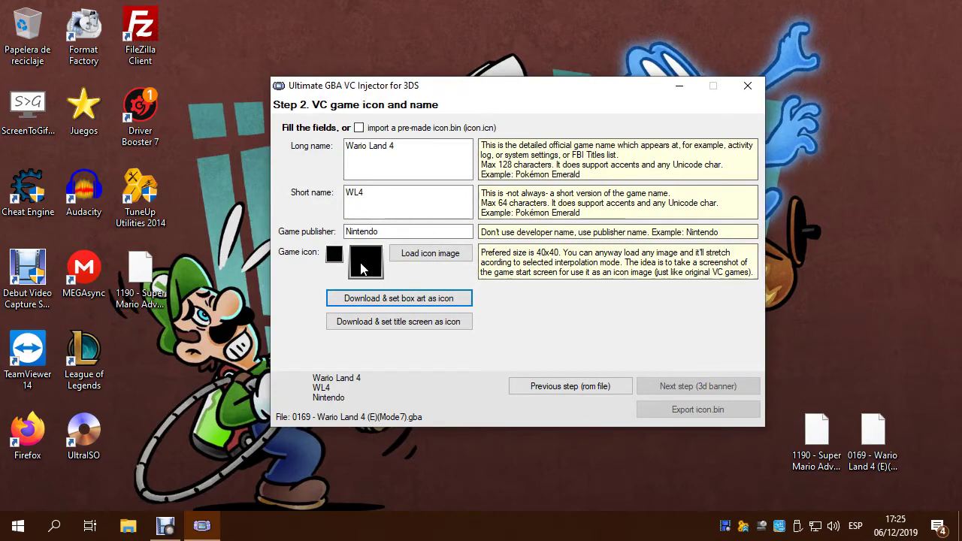
Step: Load a local image from the Juegos folder on the desktop as the game icon
click(434, 256)
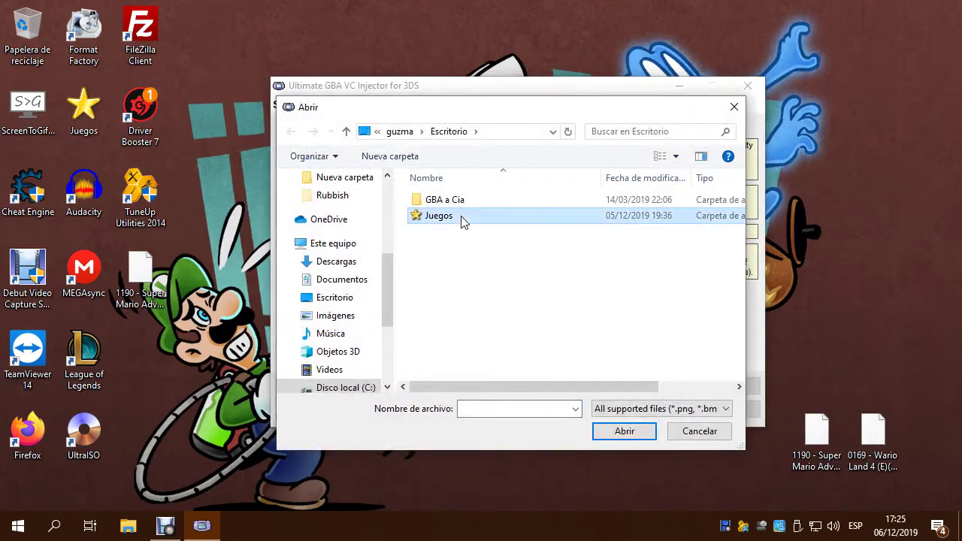
double_click(462, 218)
double_click(484, 201)
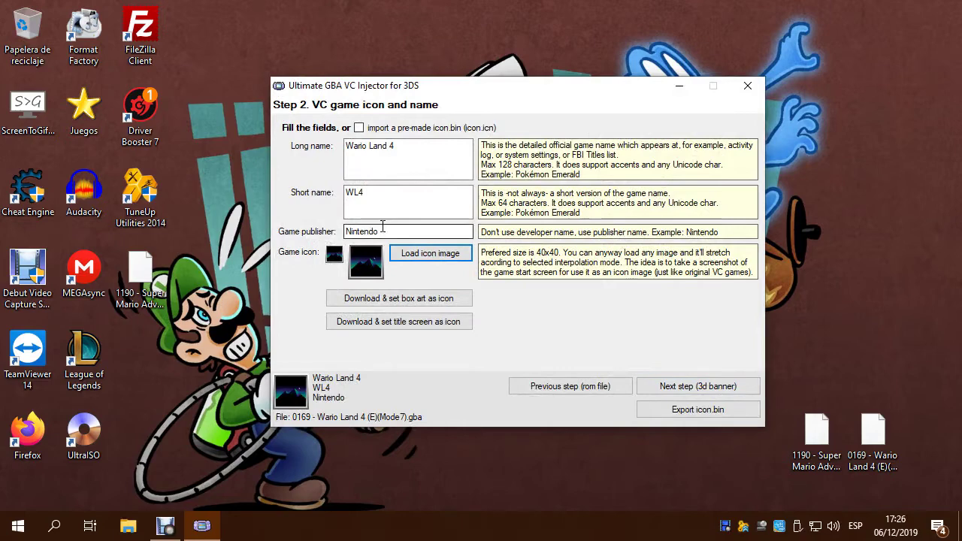
Step: In the 3D banner step, try the title screen download and load the local image as the banner's inner image
click(690, 392)
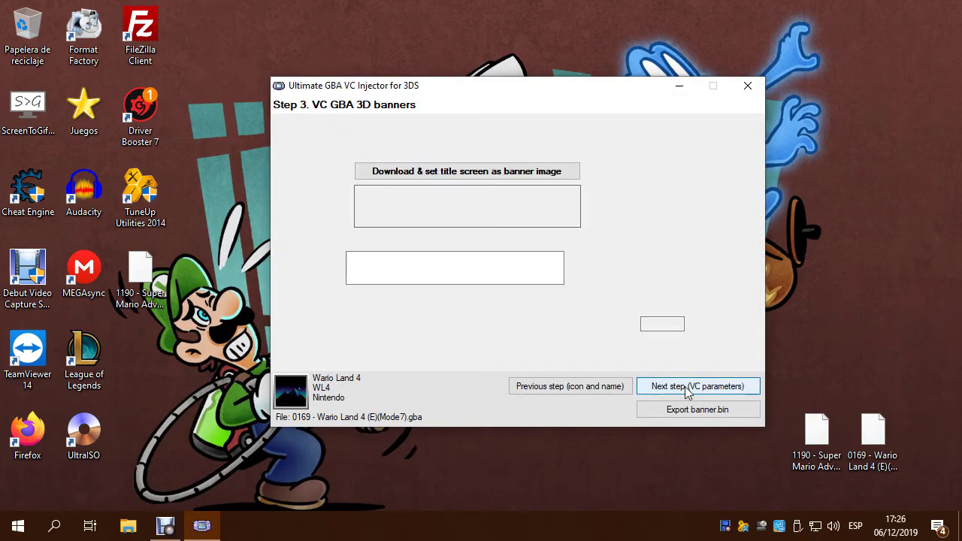
click(457, 171)
click(514, 306)
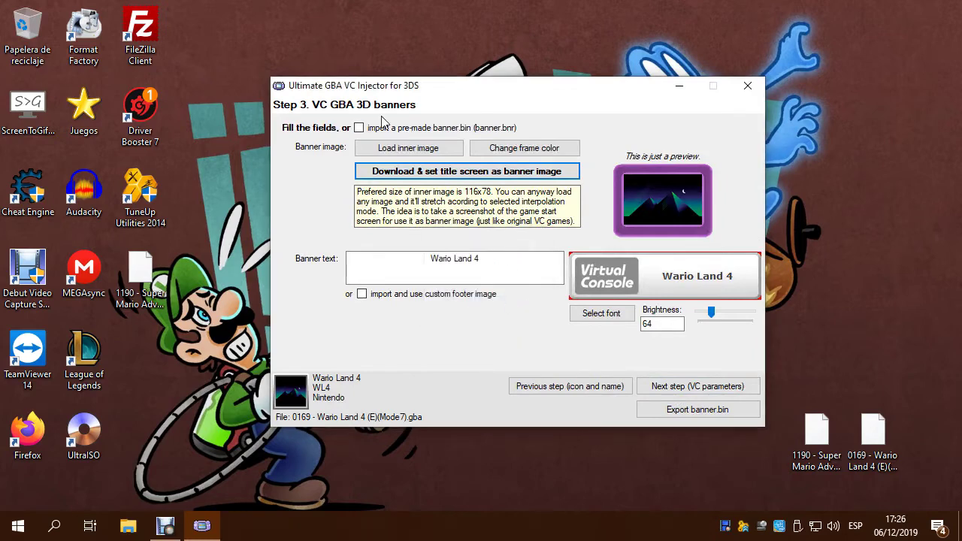
click(409, 150)
click(478, 201)
double_click(479, 201)
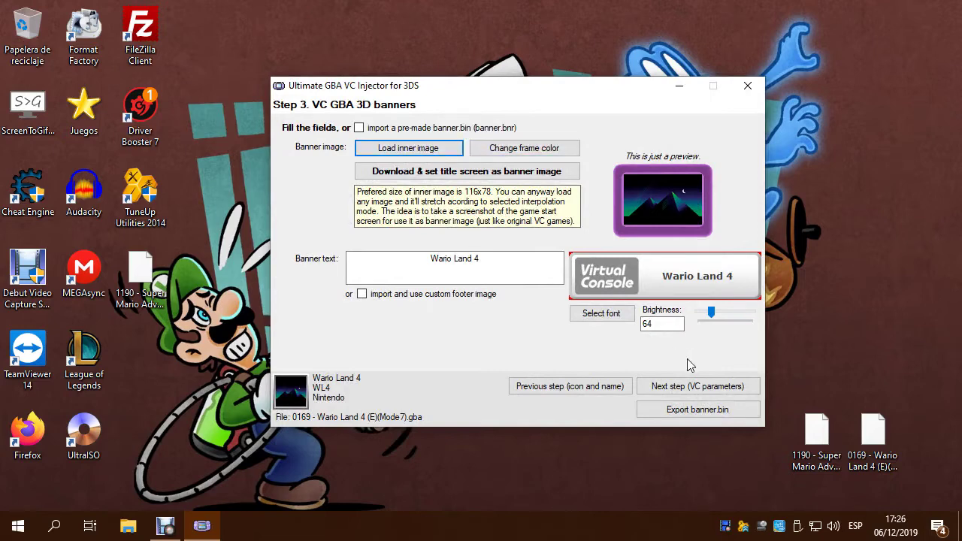
Step: Finish with the default VC parameters and save 0169 - Wario Land 4 (E)(Mode7).cia to the desktop
click(697, 386)
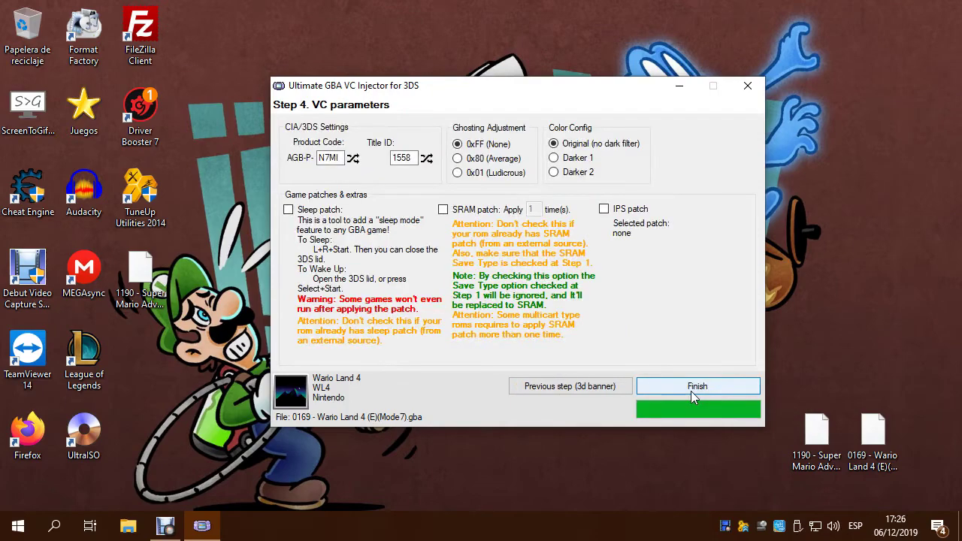
click(693, 396)
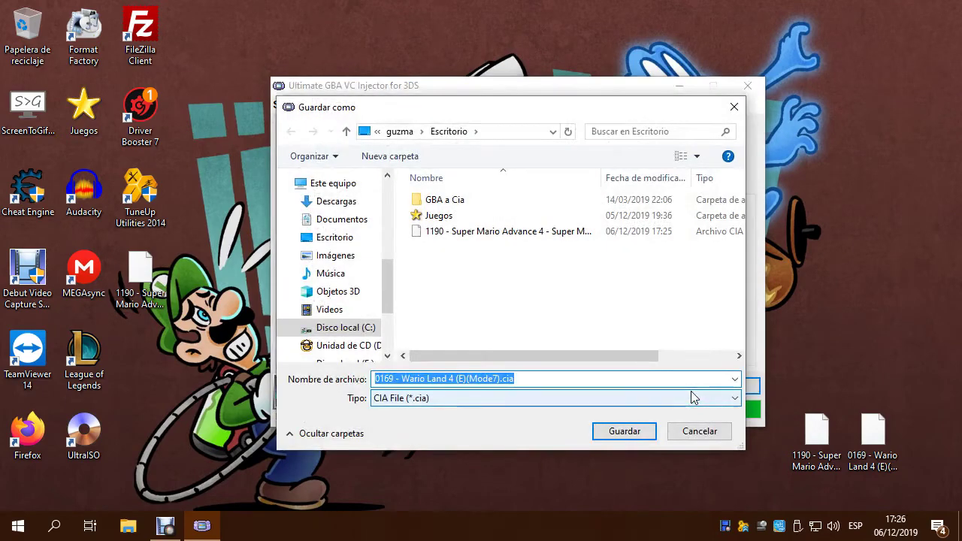
click(637, 435)
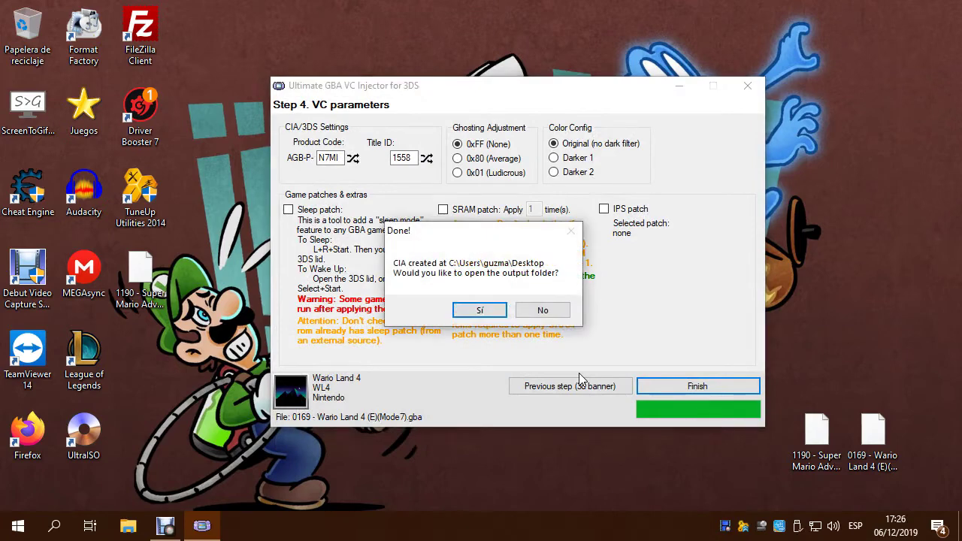
Step: Decline opening the output folder once the Wario Land 4 CIA is created
click(535, 312)
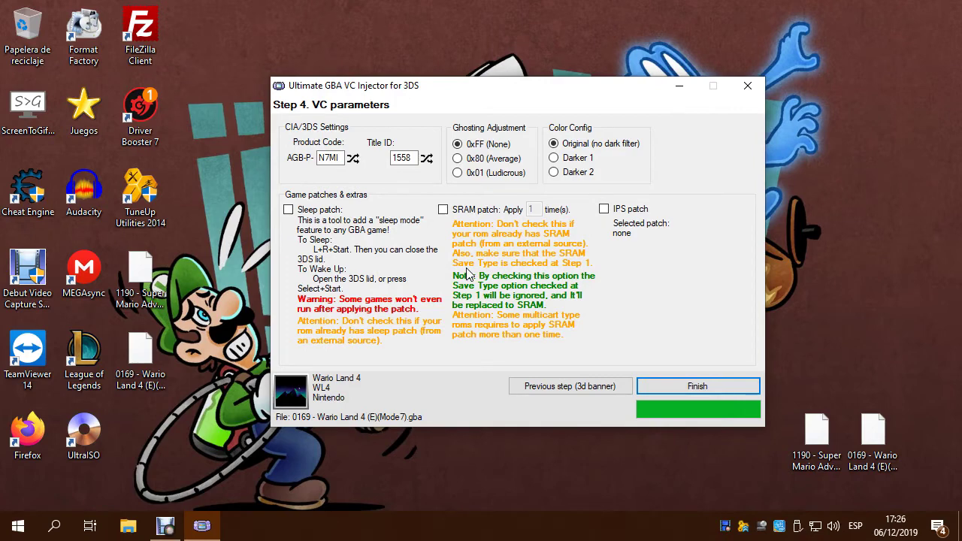
click(443, 210)
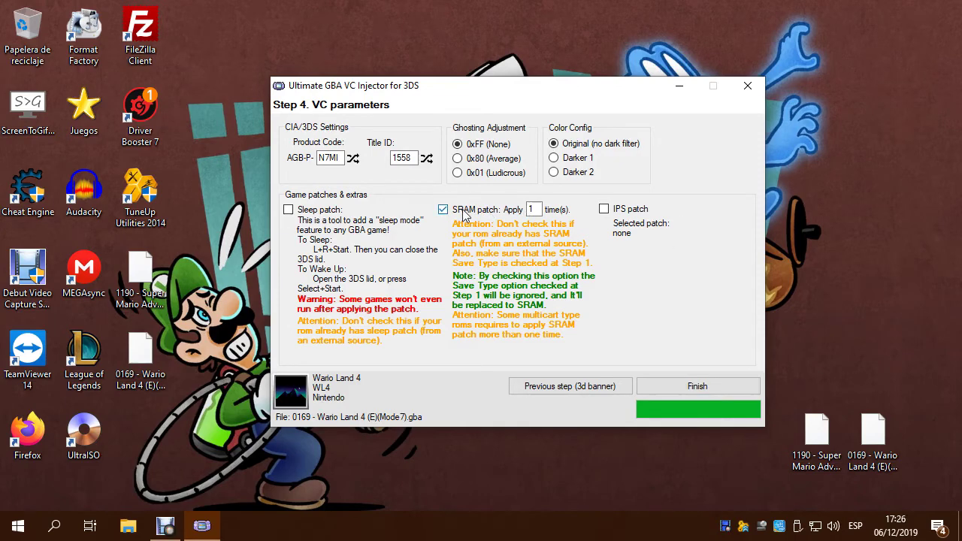
click(465, 213)
click(478, 213)
click(494, 212)
Step: Check the two generated CIA files on the desktop and close the injector
drag(188, 265, 173, 385)
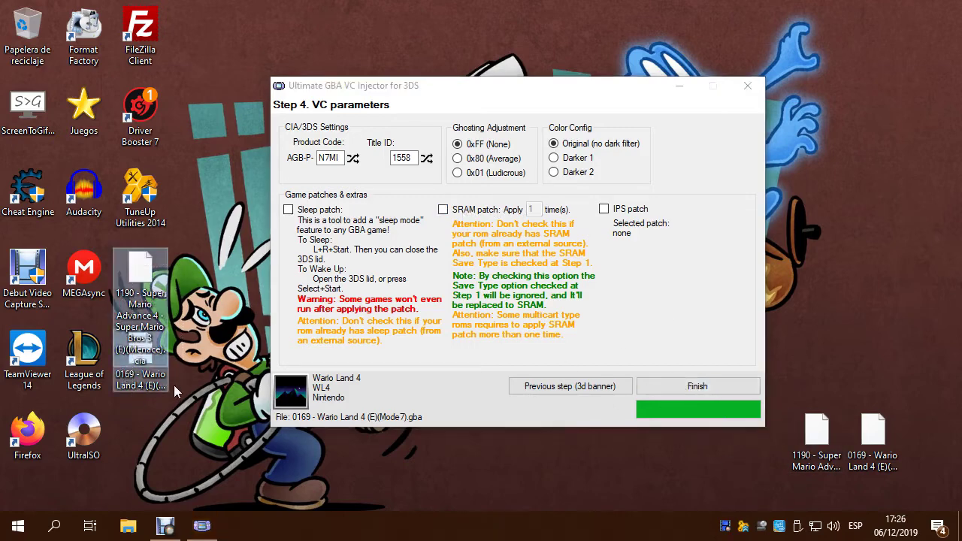
click(314, 254)
click(744, 89)
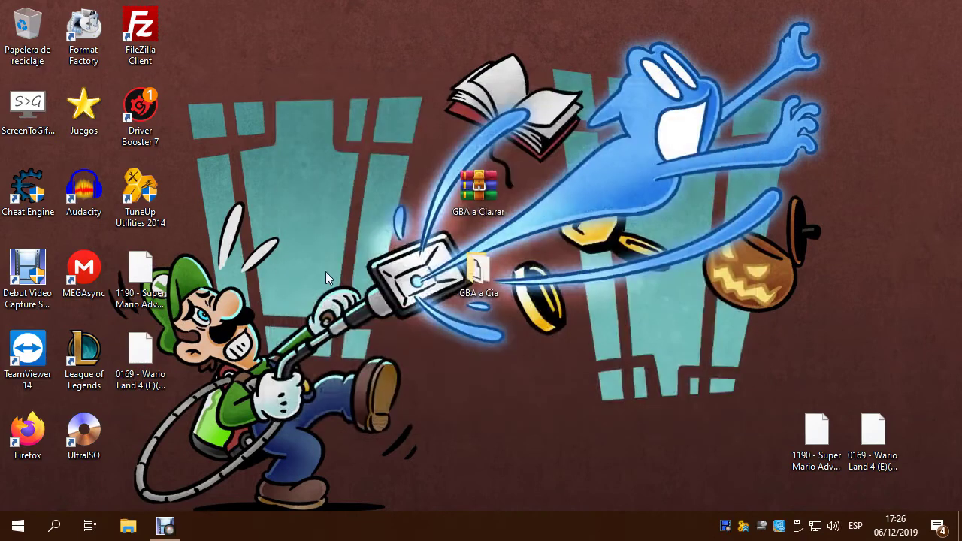
Step: Move both CIA files out of the desktop's icon columns, and place GBA a Cia.rar and the GBA a Cia folder above the original ROMs
drag(166, 246, 120, 389)
drag(141, 353, 366, 274)
click(384, 355)
drag(462, 137, 830, 359)
Step: Move the Super Mario Advance 4 and Wario Land 4 CIA files to the middle of the desktop
drag(256, 114, 359, 359)
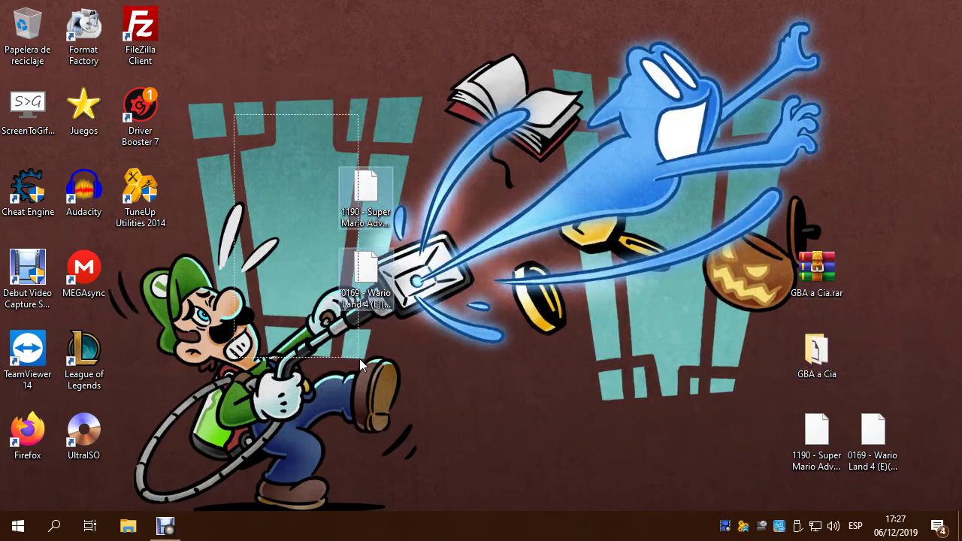
drag(364, 281, 477, 280)
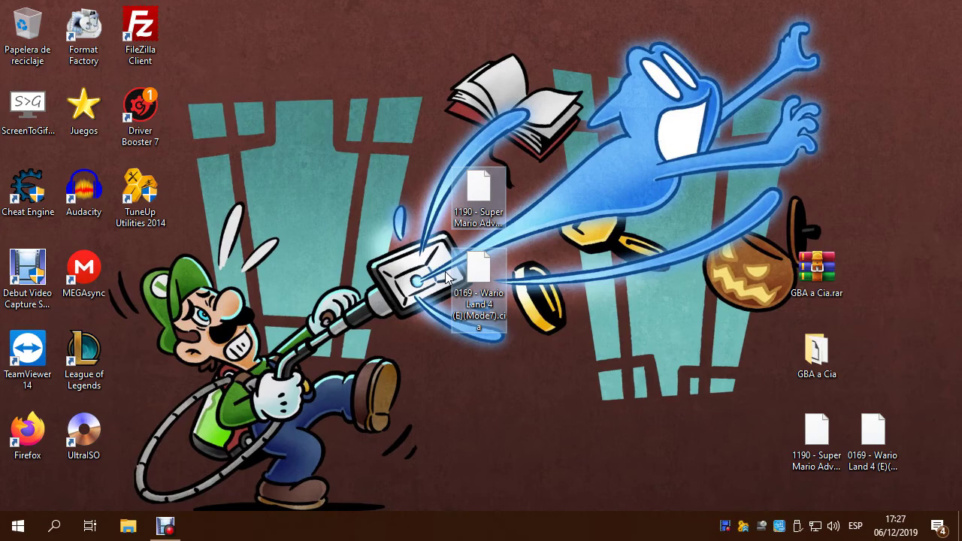
click(379, 319)
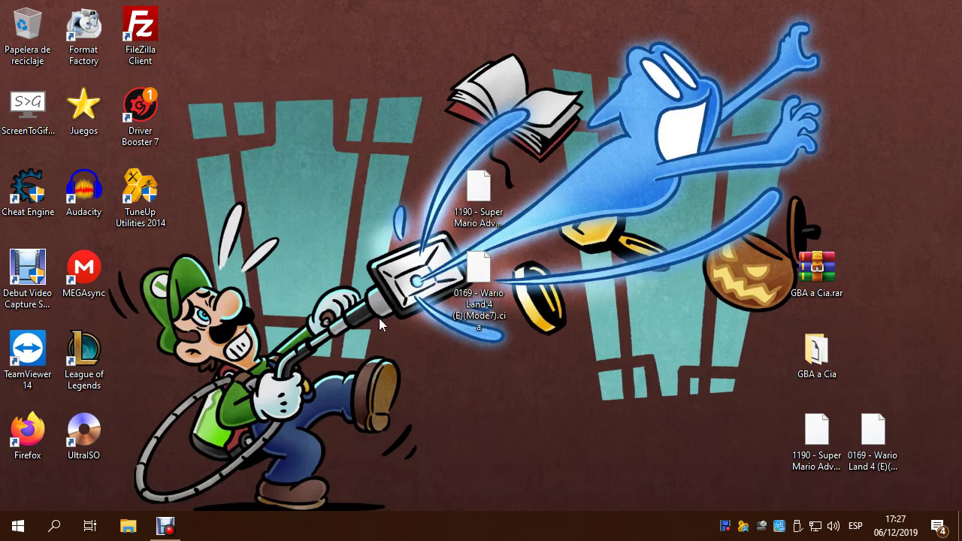